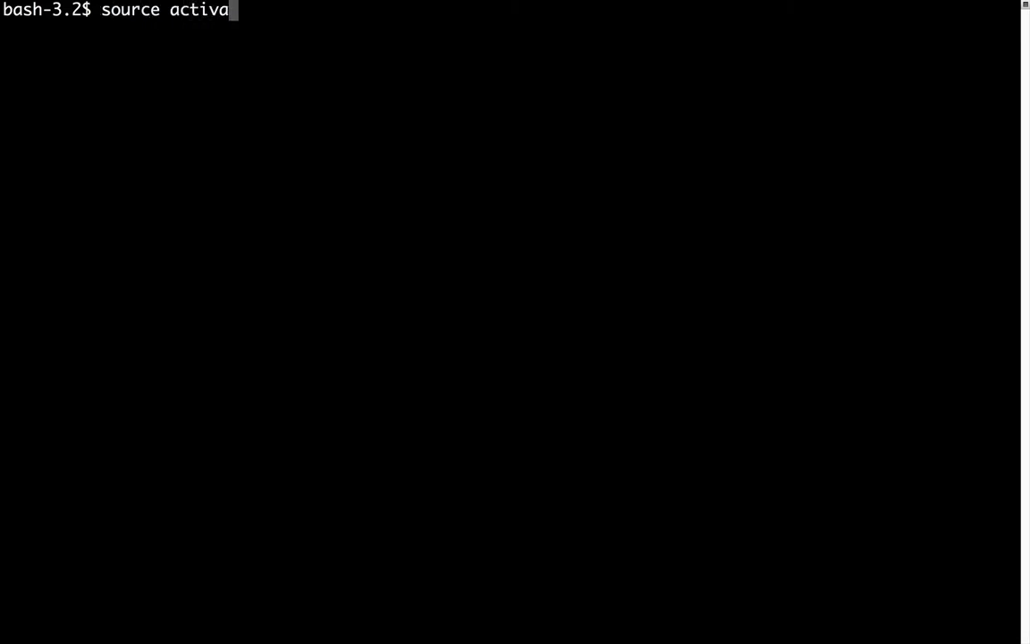
{"action": "type", "text": "te unidata-w"}
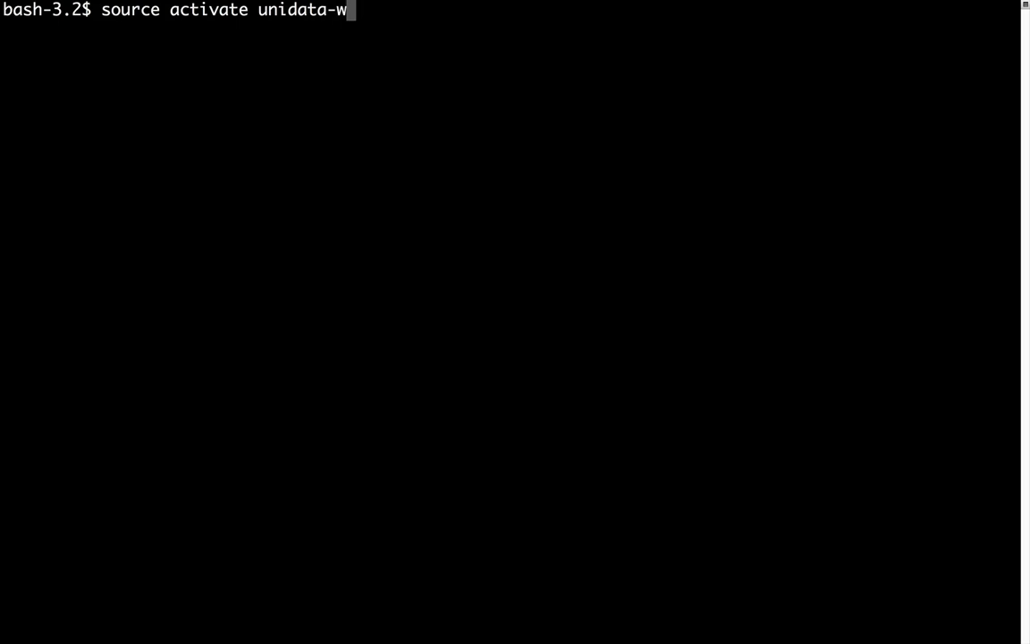
{"action": "type", "text": "r"}
- Activate the unidata-workshop environment and launch the Jupyter Notebook server
{"action": "key", "text": "BackSpace"}
{"action": "type", "text": "orkshop"}
{"action": "key", "text": "Return"}
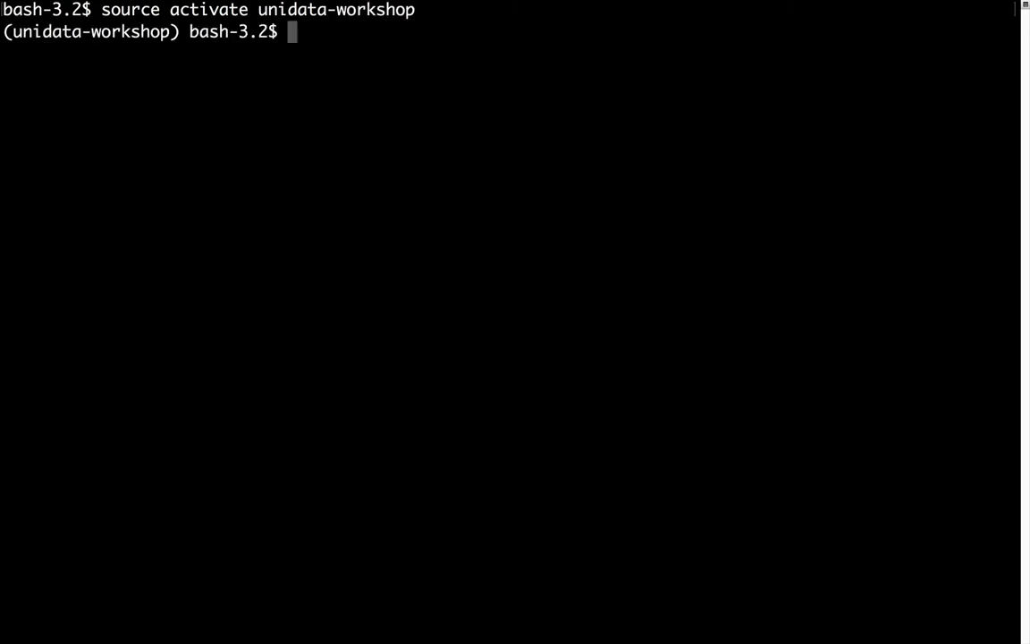
{"action": "type", "text": "jupyt"}
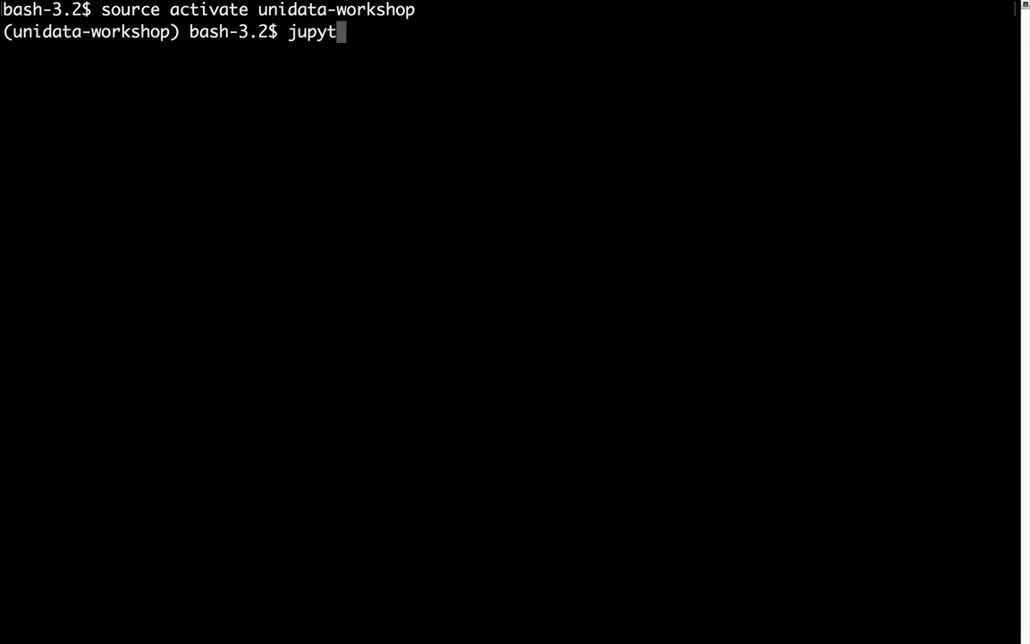
{"action": "type", "text": "er notebook"}
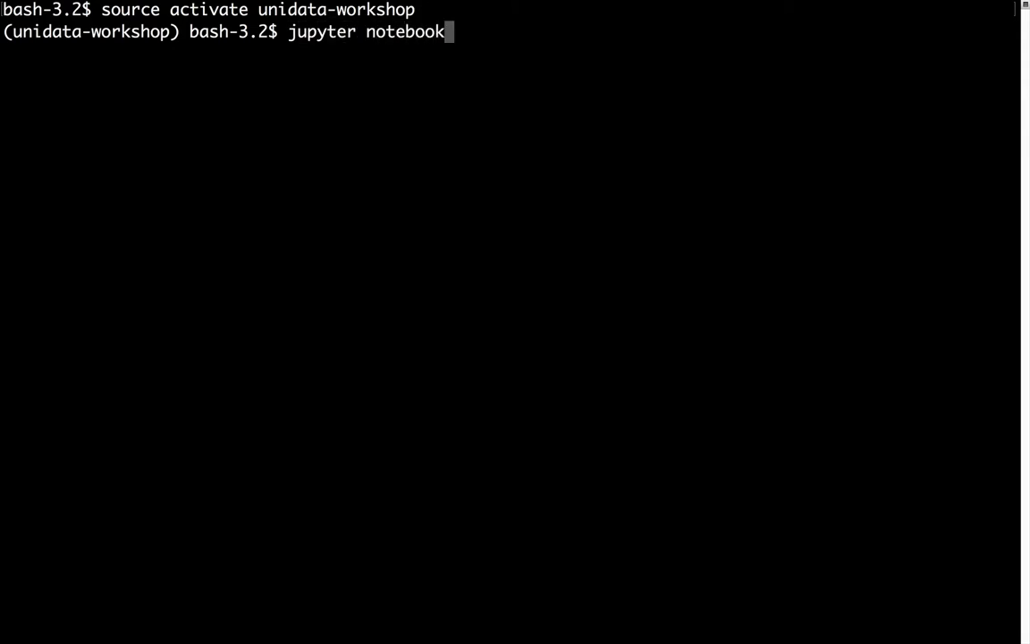
{"action": "key", "text": "Return"}
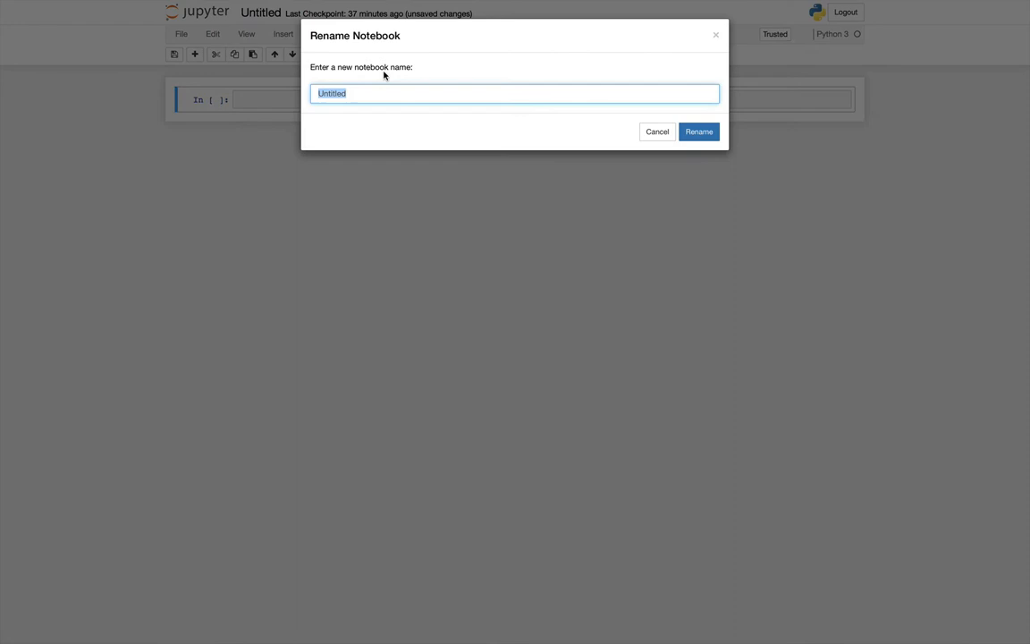
{"action": "type", "text": "Dew "}
{"action": "type", "text": "point Calculat"}
{"action": "type", "text": "or"}
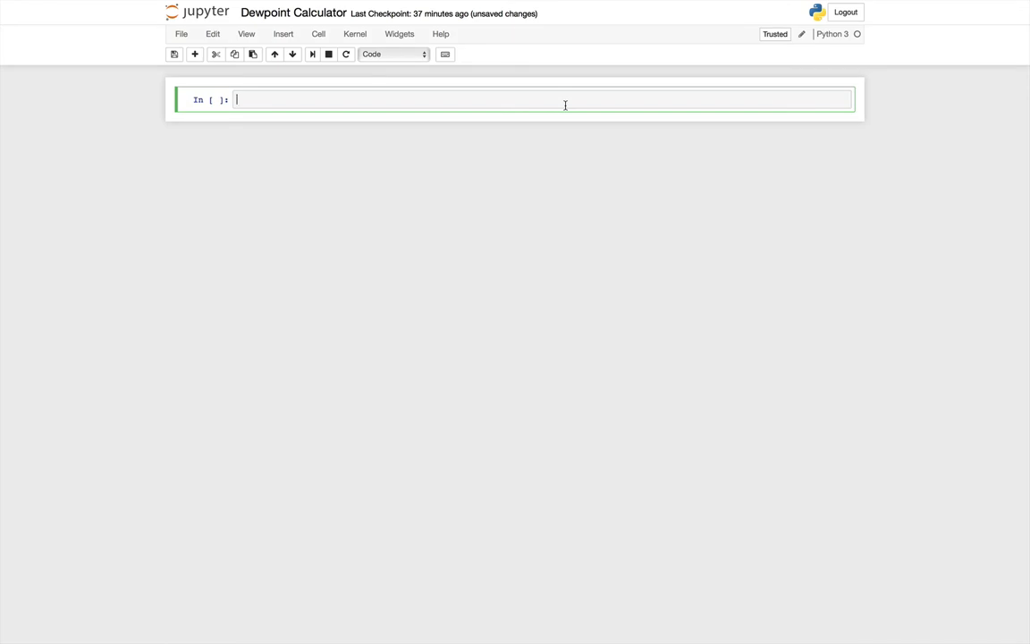
{"action": "type", "text": "import "}
{"action": "type", "text": "metpy.calc"}
{"action": "type", "text": " as mpcalc"}
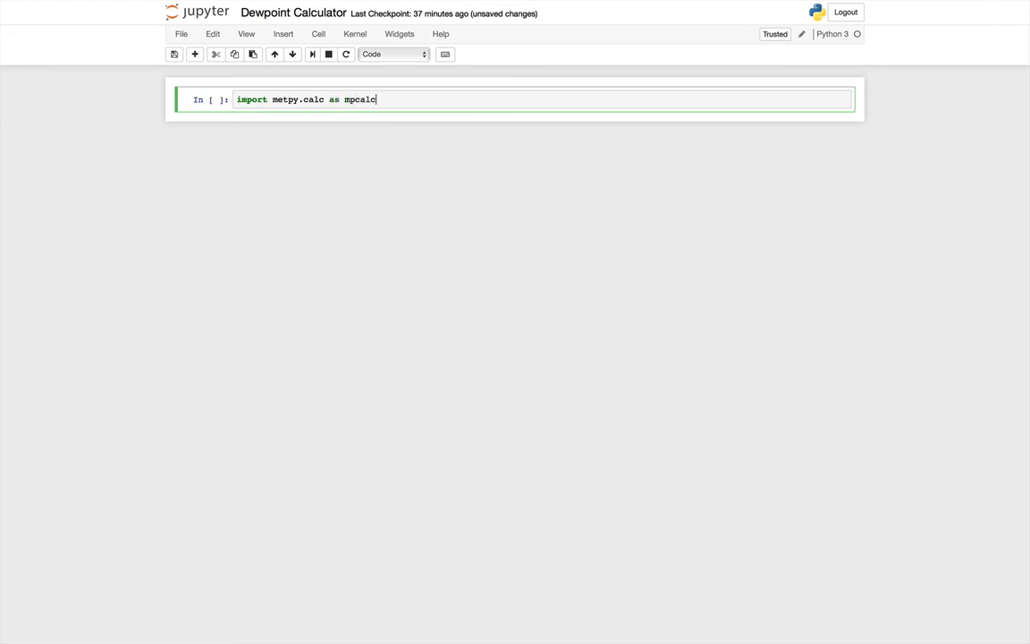
- Import metpy.calc as mpcalc, units, and interact, FloatSlider, IntSlider from ipywidgets, then run the cell
{"action": "key", "text": "Return"}
{"action": "type", "text": "impor"}
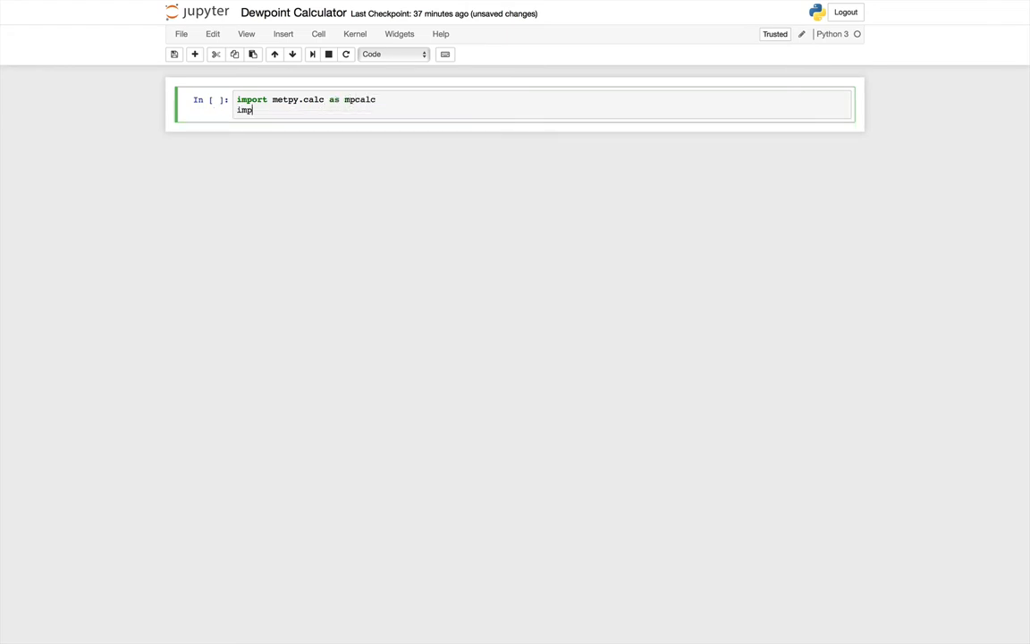
{"action": "key", "text": "BackSpace"}
{"action": "key", "text": "BackSpace"}
{"action": "key", "text": "BackSpace"}
{"action": "type", "text": "from metpy.un"}
{"action": "type", "text": "its import u"}
{"action": "type", "text": "nits"}
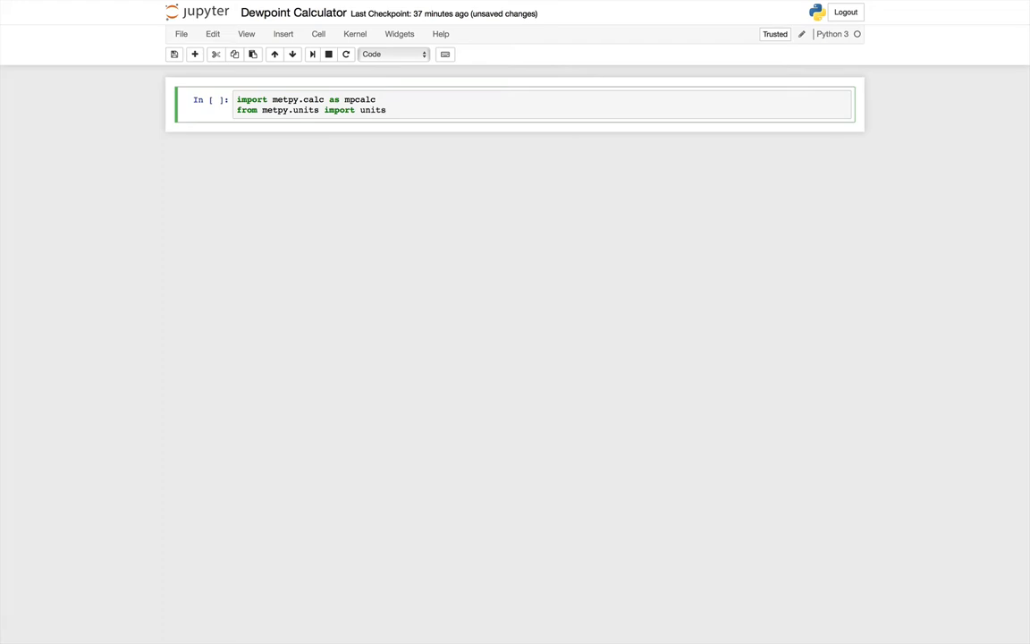
{"action": "key", "text": "Return"}
{"action": "key", "text": "Return"}
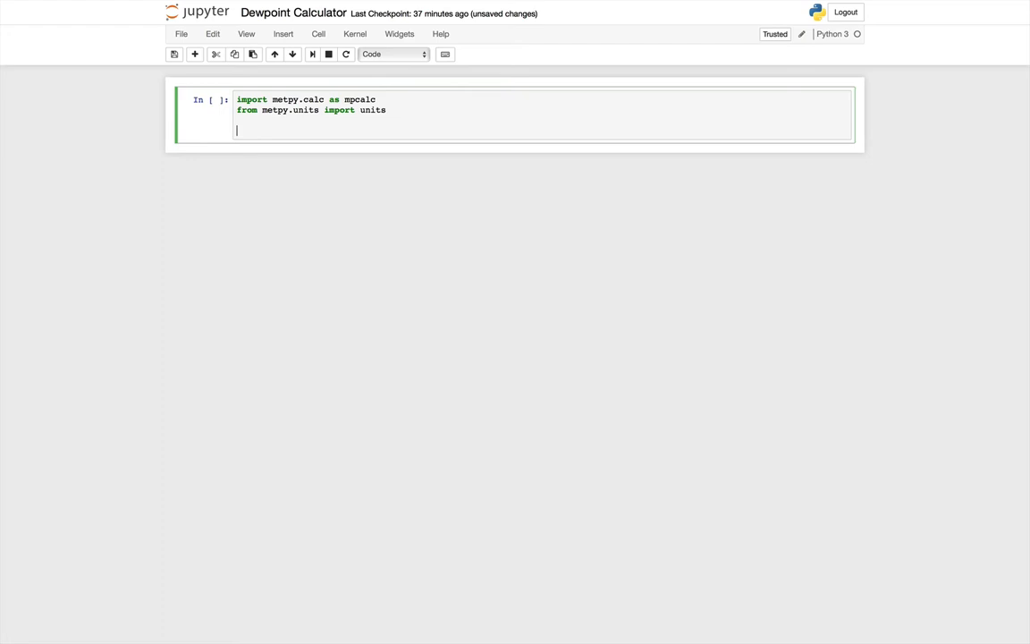
{"action": "type", "text": "from ipy"}
{"action": "type", "text": "widget"}
{"action": "type", "text": "s impor"}
{"action": "type", "text": "t inter"}
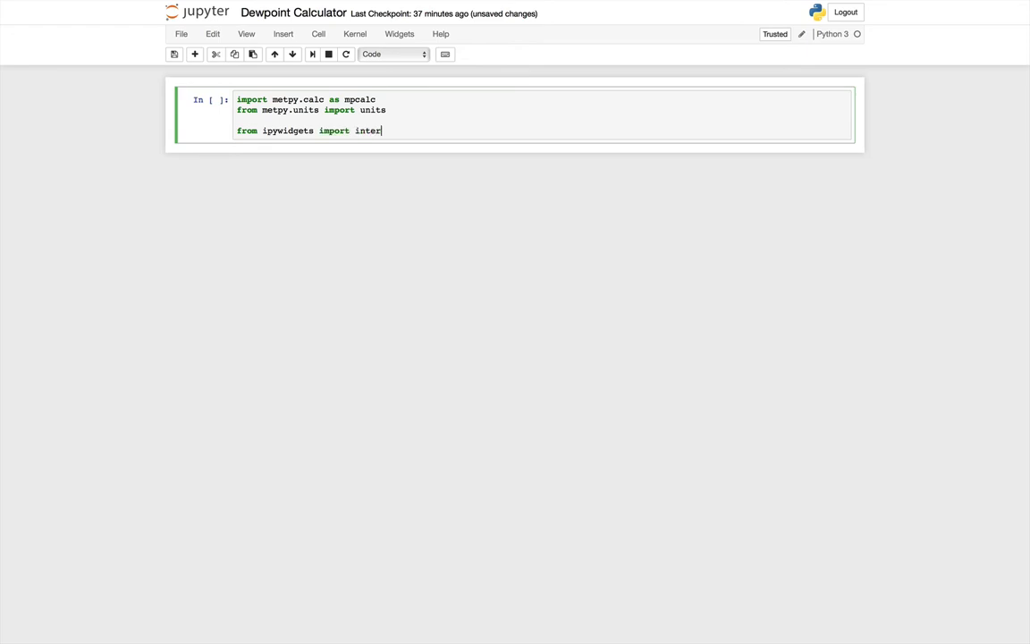
{"action": "type", "text": "act, "}
{"action": "type", "text": "Flaot"}
{"action": "key", "text": "BackSpace"}
{"action": "key", "text": "BackSpace"}
{"action": "key", "text": "BackSpace"}
{"action": "type", "text": "oatSli"}
{"action": "type", "text": "der, Int"}
{"action": "type", "text": "Slider"}
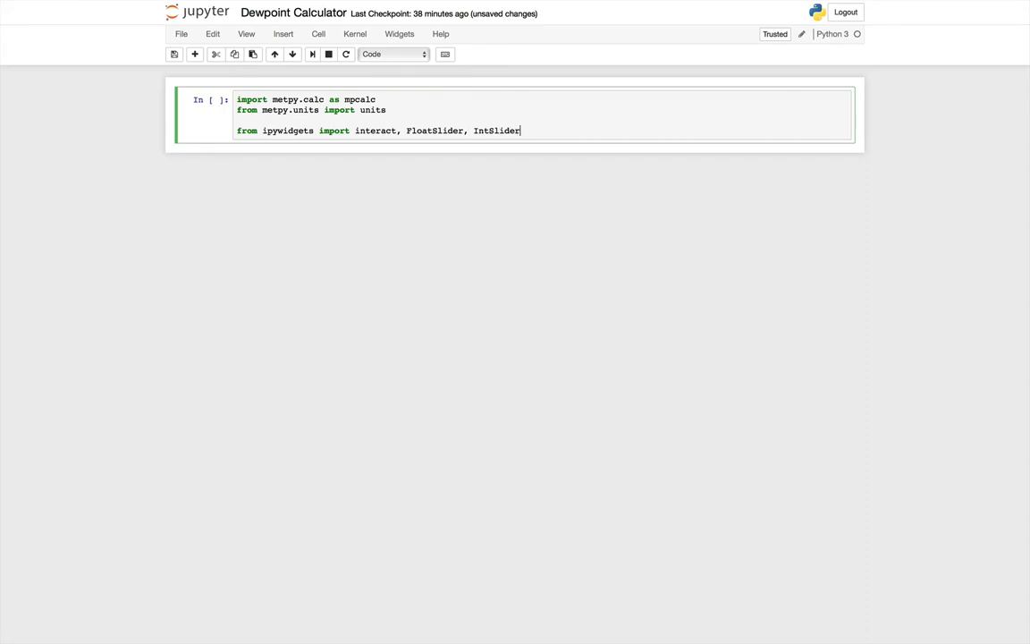
{"action": "key", "text": "shift+Return"}
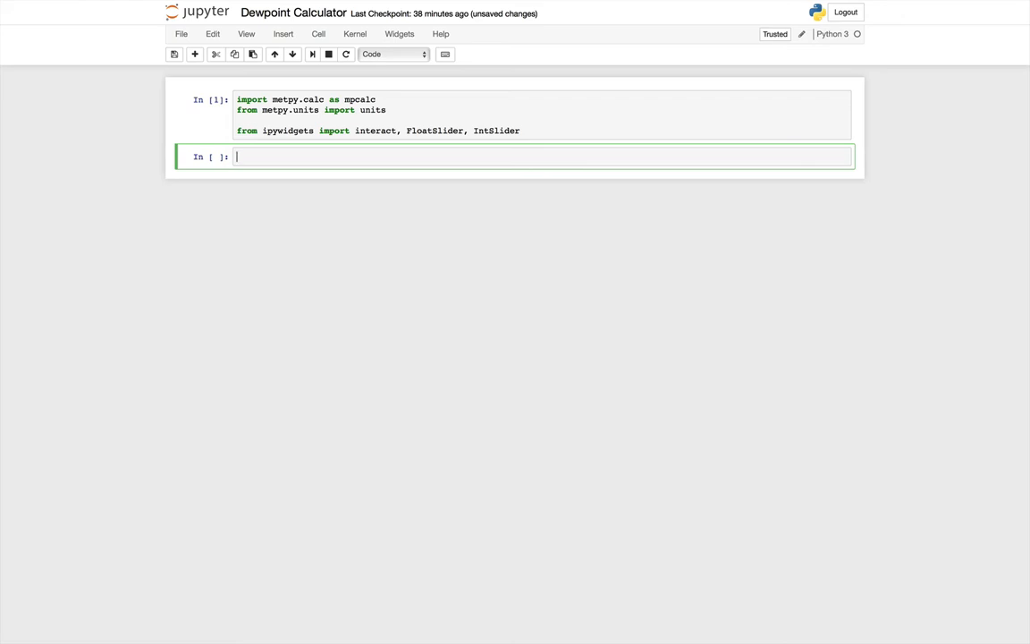
{"action": "type", "text": "def"}
{"action": "type", "text": " calculate_d"}
{"action": "type", "text": "ewpoint"}
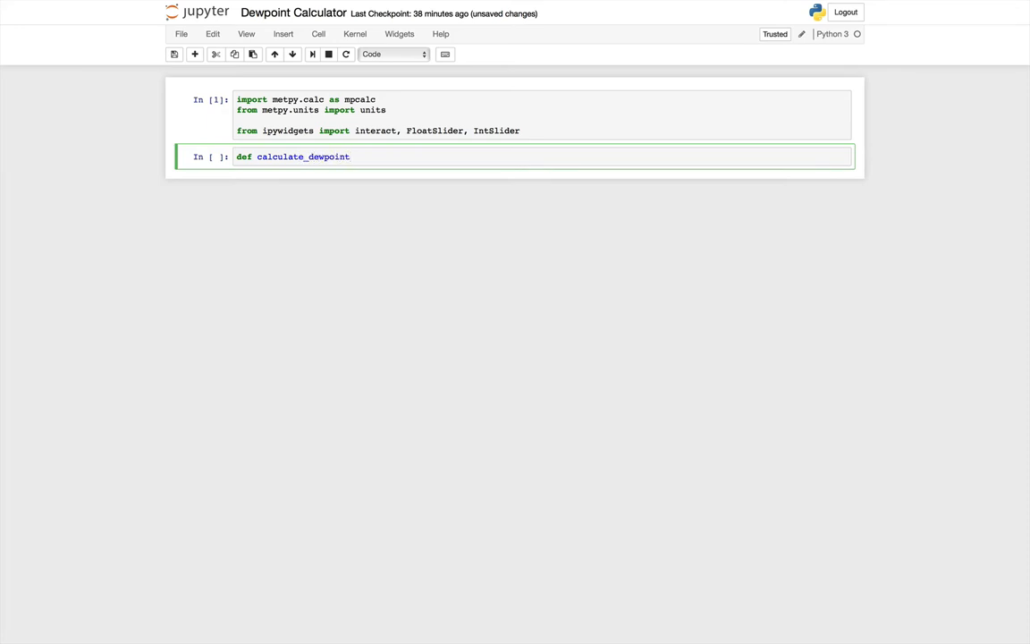
{"action": "type", "text": "("}
{"action": "type", "text": "temperature"}
{"action": "type", "text": ", e"}
{"action": "type", "text": "h"}
{"action": "type", "text": "):"}
- Define calculate_dewpoint(temperature, rh) attaching units.degF to temperature and units.percent to rh
{"action": "key", "text": "Return"}
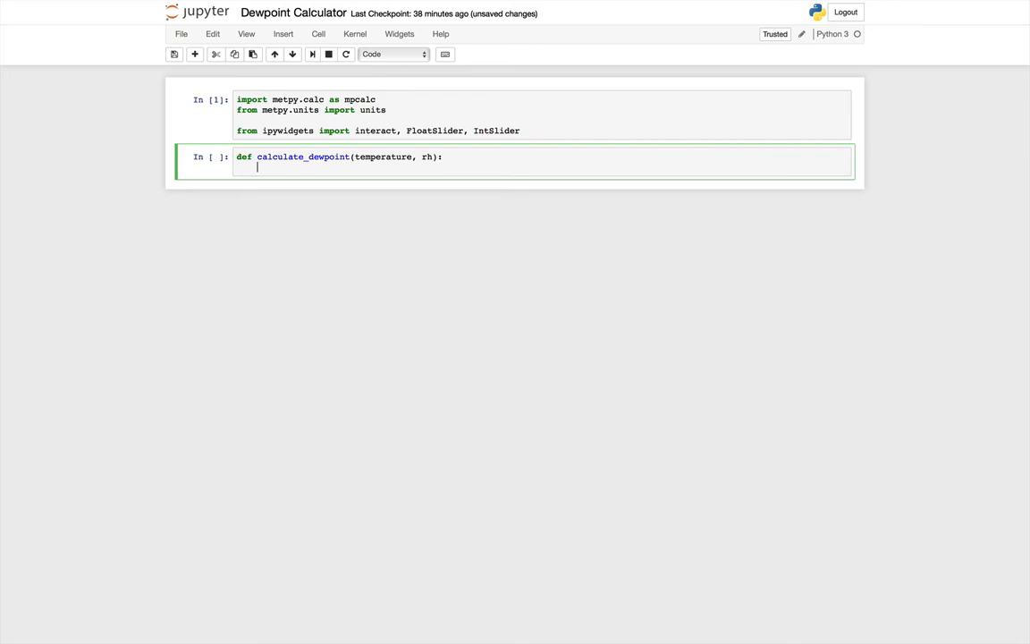
{"action": "type", "text": "tempera"}
{"action": "type", "text": "ture ="}
{"action": "type", "text": "temperature"}
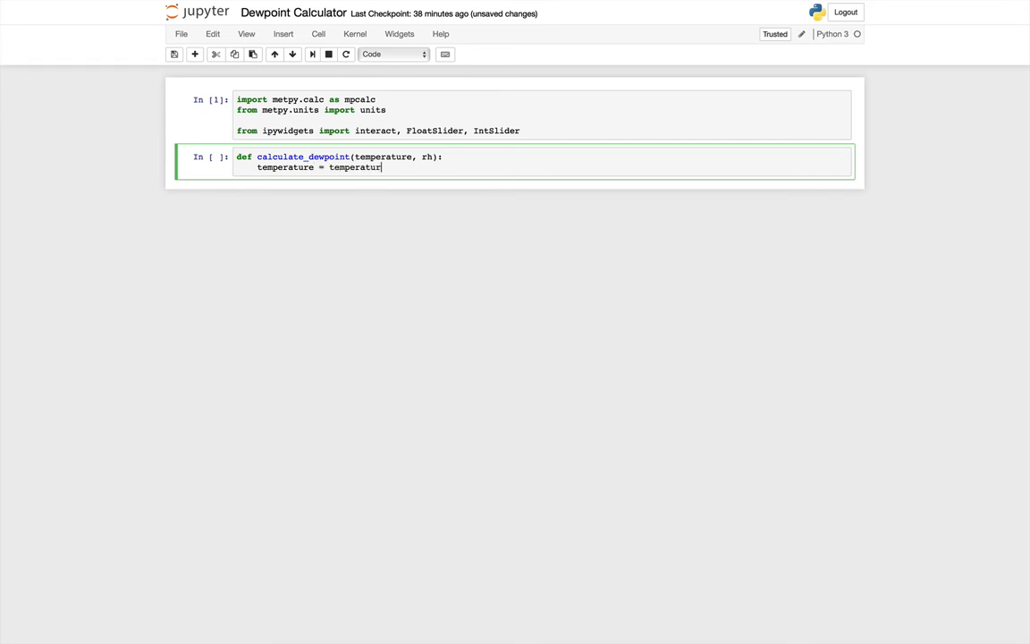
{"action": "type", "text": " * "}
{"action": "type", "text": "units."}
{"action": "type", "text": "degF"}
{"action": "key", "text": "Return"}
{"action": "type", "text": "rh "}
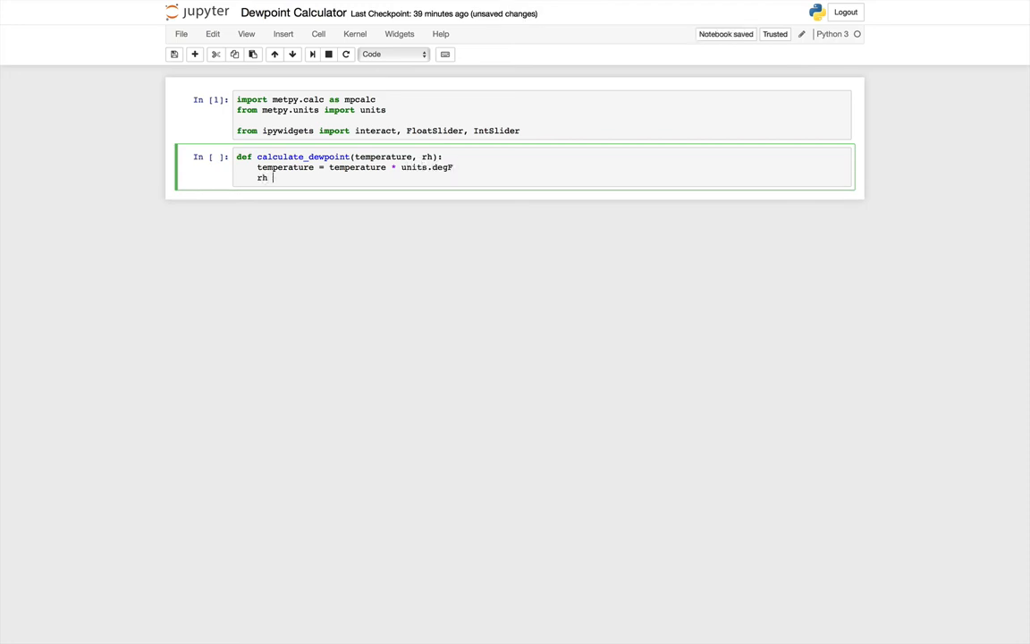
{"action": "type", "text": "= rh  "}
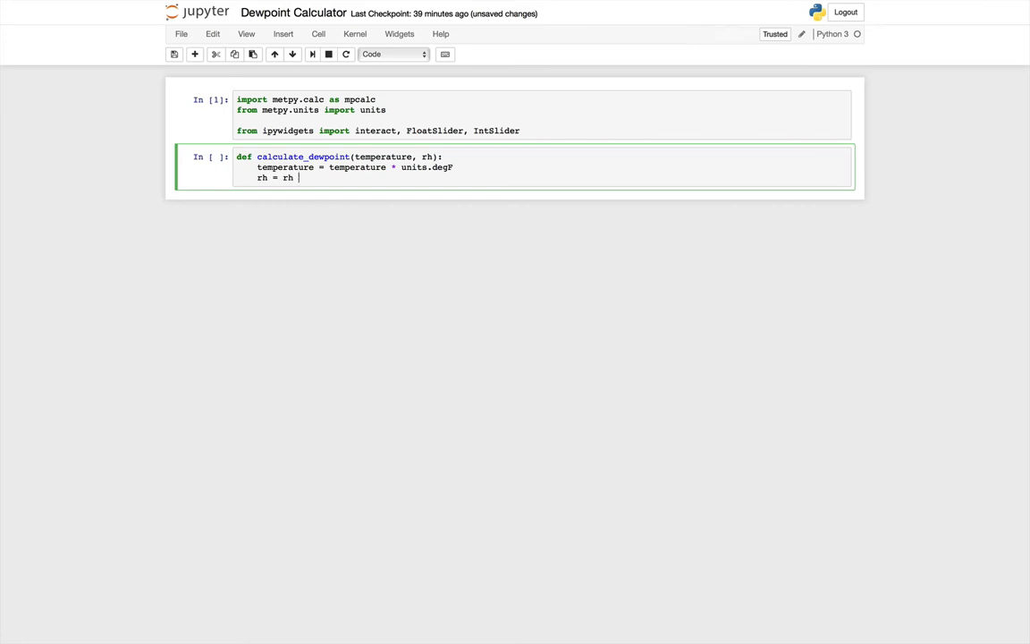
{"action": "type", "text": "*"}
{"action": "key", "text": "BackSpace"}
{"action": "type", "text": "* uni"}
{"action": "type", "text": "ts.percent"}
{"action": "key", "text": "Return"}
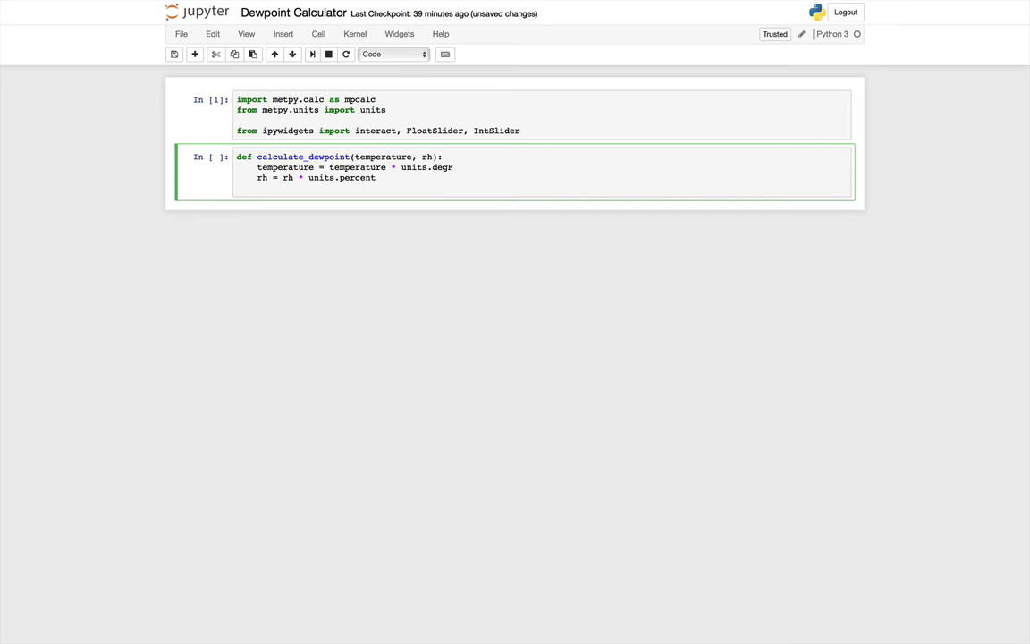
{"action": "type", "text": "return "}
{"action": "type", "text": "mpcalc."}
{"action": "type", "text": "dewpoint"}
{"action": "type", "text": "_rh"}
{"action": "type", "text": "("}
{"action": "type", "text": "temp"}
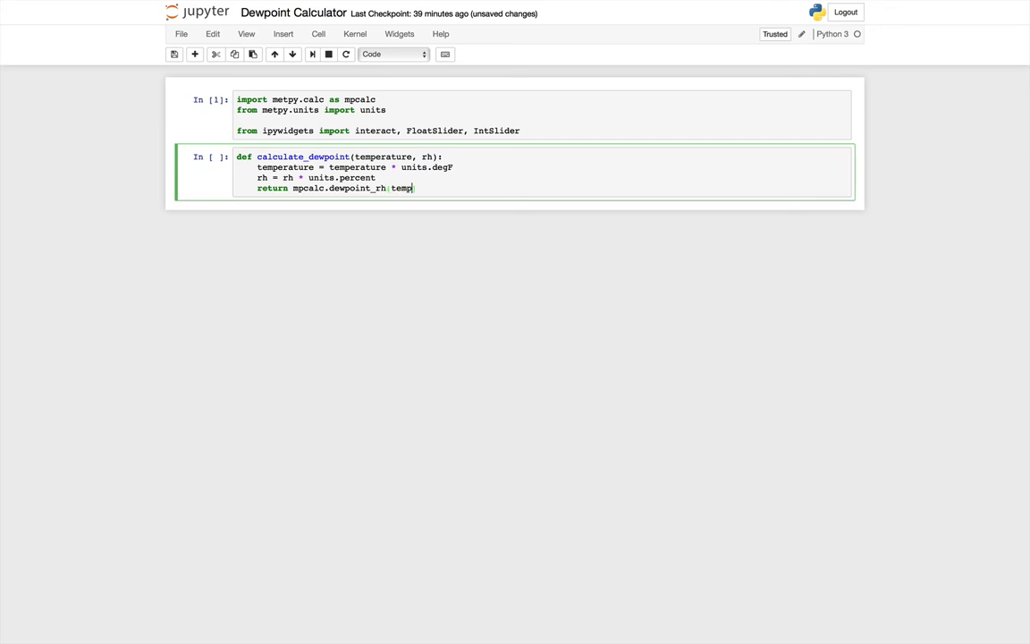
{"action": "type", "text": "erature, rh"}
{"action": "type", "text": ").tode"}
- Return mpcalc.dewpoint_rh(temperature, rh) converted with .to('degF')
{"action": "key", "text": "BackSpace"}
{"action": "key", "text": "BackSpace"}
{"action": "type", "text": "('degF"}
{"action": "type", "text": "round"}
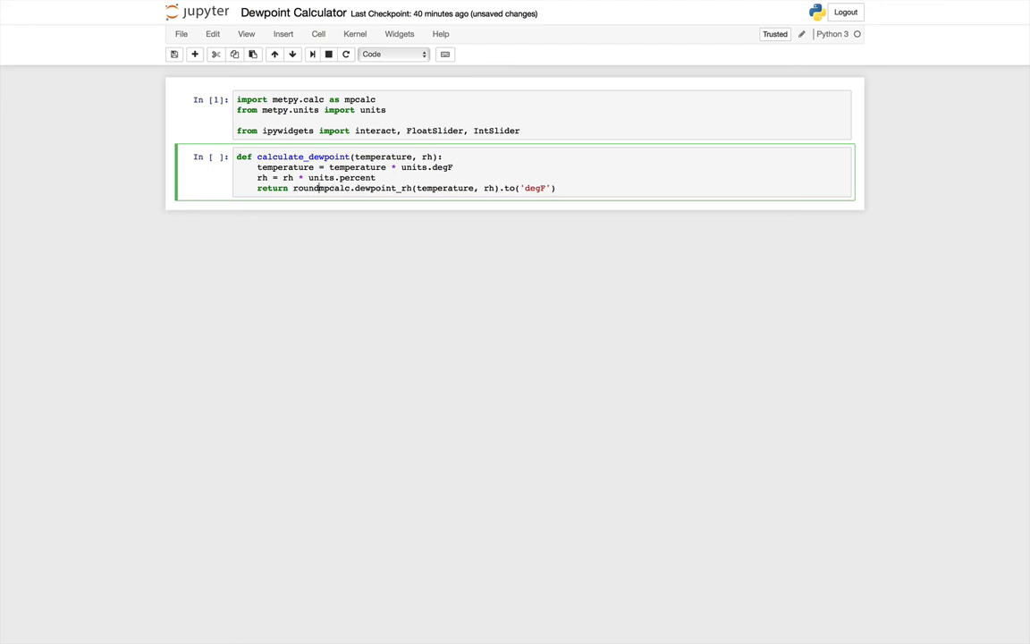
{"action": "type", "text": "("}
- Wrap the returned dewpoint in round(..., 1) and run the function cell as In [2]
{"action": "left_click", "coordinate": [573, 187]}
{"action": "type", "text": ","}
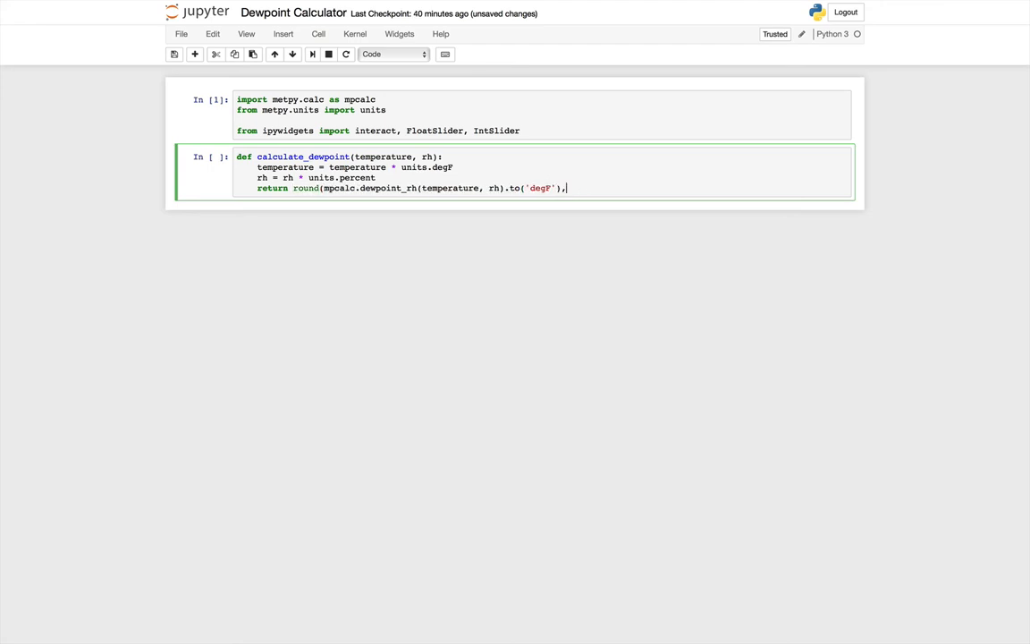
{"action": "type", "text": " 1)"}
{"action": "left_click_drag", "start_coordinate": [321, 188], "coordinate": [561, 186]}
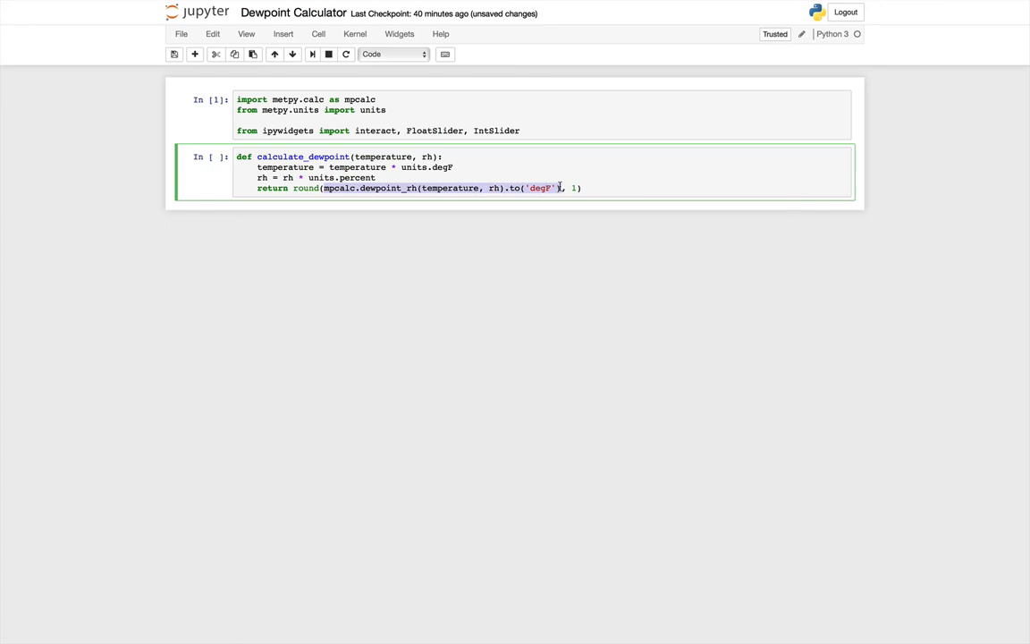
{"action": "left_click", "coordinate": [576, 188]}
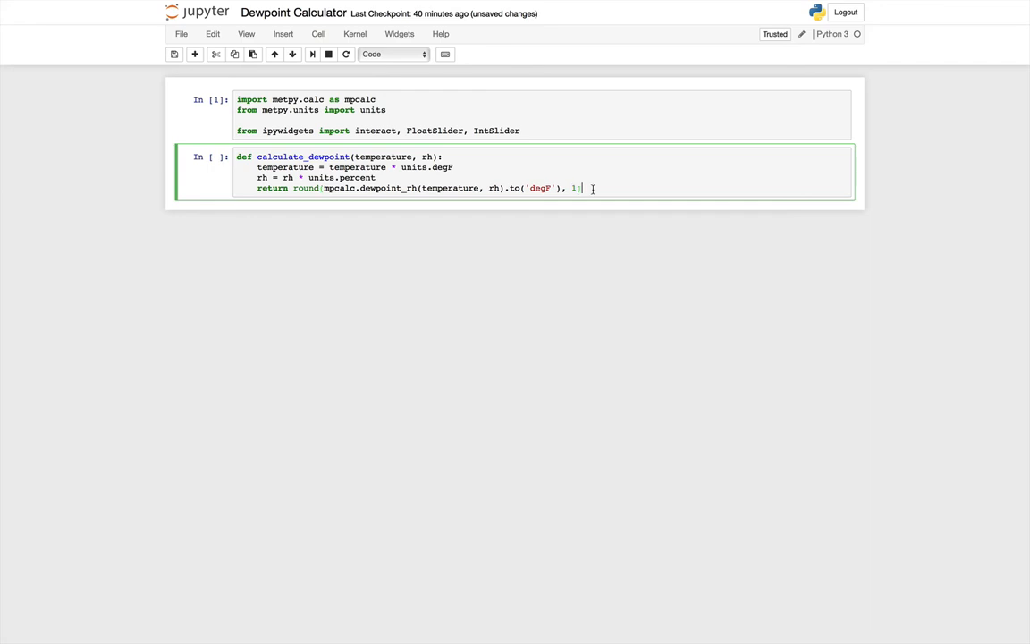
{"action": "key", "text": "shift+Return"}
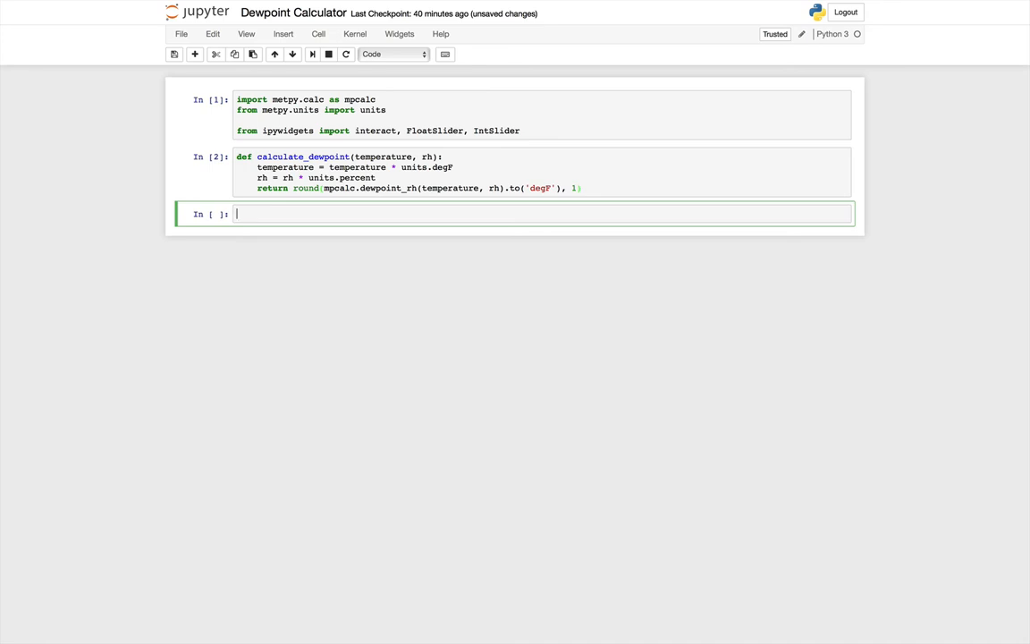
{"action": "type", "text": "temperature"}
{"action": "type", "text": "_slide"}
{"action": "type", "text": "r ="}
{"action": "type", "text": "F"}
{"action": "type", "text": "loat"}
- Define temperature_slider and rh_slider = IntSlider(min=1, max=100, value=50), save, and run the cell
{"action": "key", "text": "BackSpace"}
{"action": "key", "text": "BackSpace"}
{"action": "type", "text": "at"}
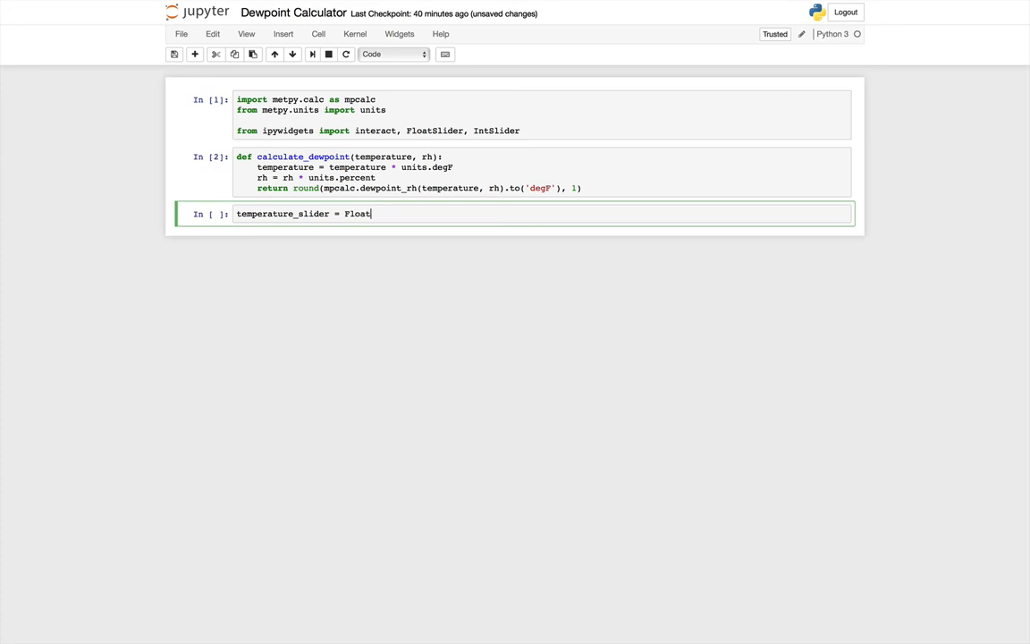
{"action": "type", "text": "Slider"}
{"action": "type", "text": "(min"}
{"action": "type", "text": "=32, max"}
{"action": "type", "text": "=90"}
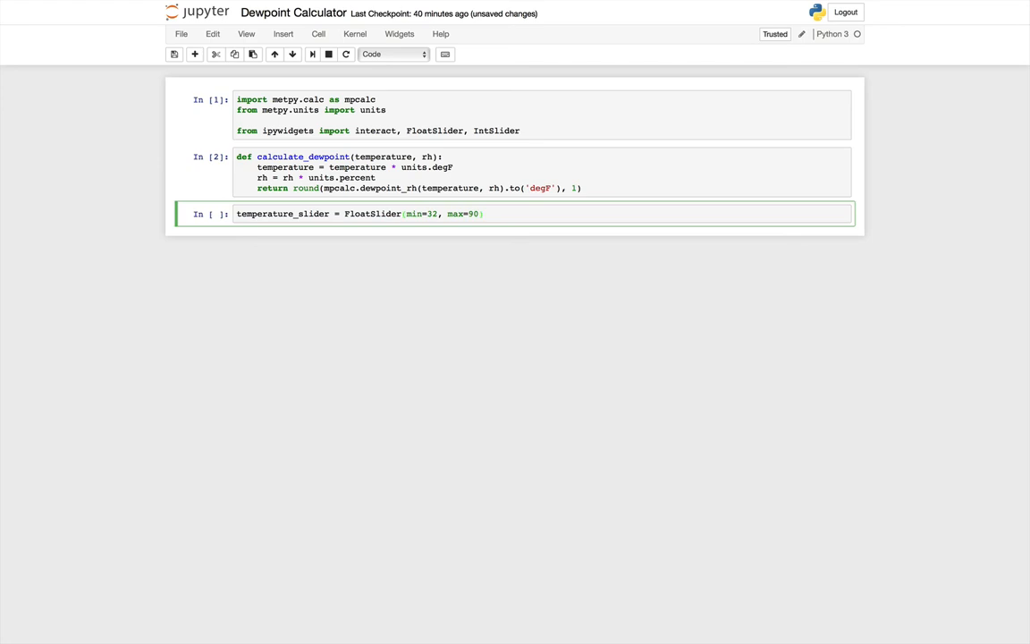
{"action": "type", "text": ", stap"}
{"action": "key", "text": "BackSpace"}
{"action": "key", "text": "BackSpace"}
{"action": "key", "text": "BackSpace"}
{"action": "type", "text": "tep"}
{"action": "type", "text": "=0.5"}
{"action": "type", "text": ", value"}
{"action": "type", "text": "=65"}
{"action": "type", "text": ")"}
{"action": "key", "text": "ctrl+s"}
{"action": "key", "text": "Return"}
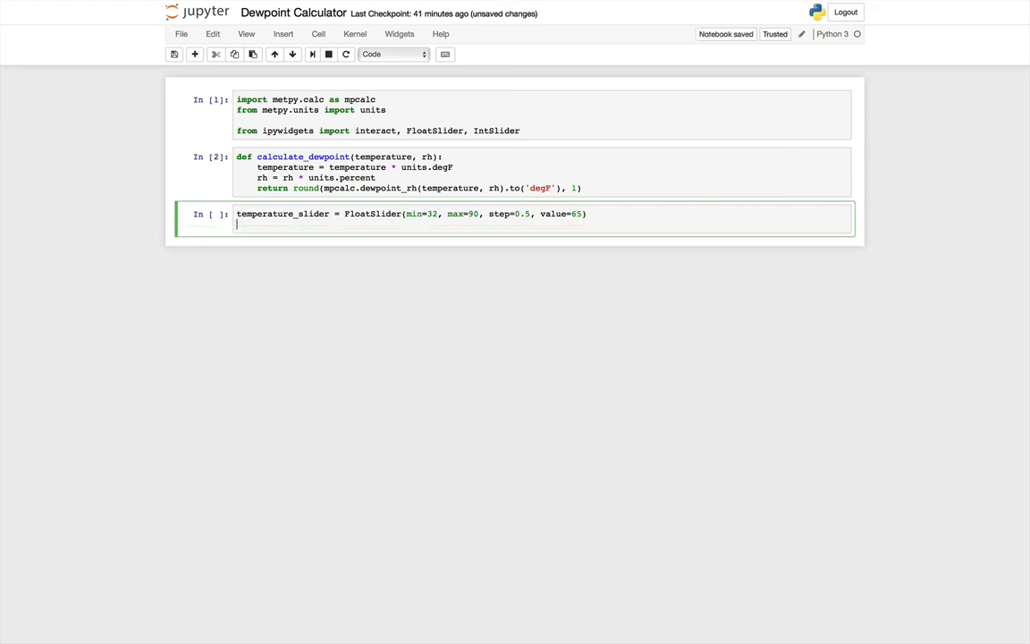
{"action": "type", "text": "rh_slide"}
{"action": "type", "text": "r = "}
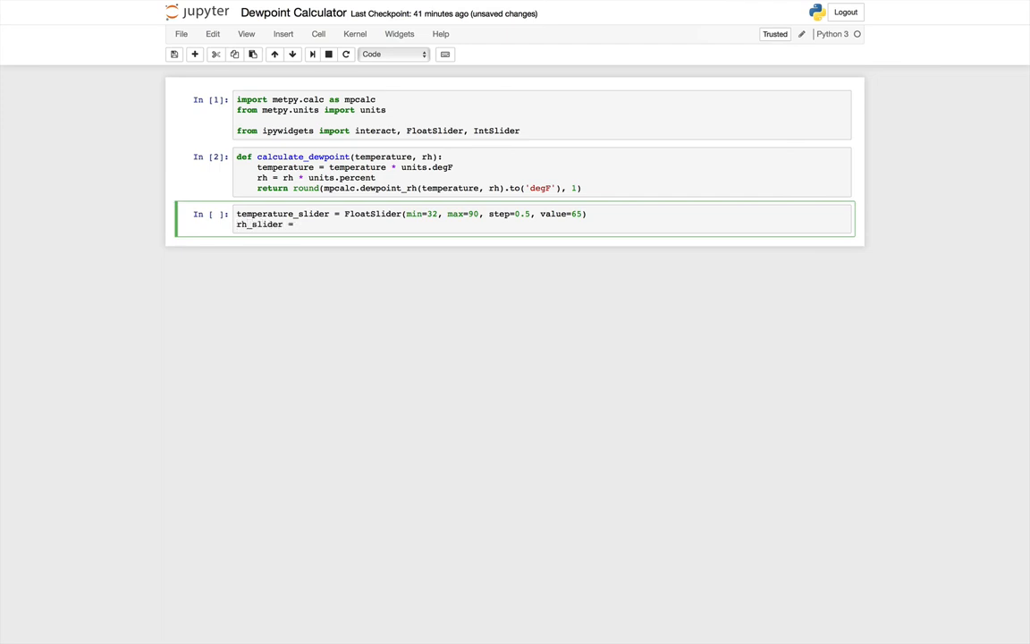
{"action": "type", "text": "IntSlider"}
{"action": "type", "text": "("}
{"action": "type", "text": "min=1"}
{"action": "type", "text": ", max=100"}
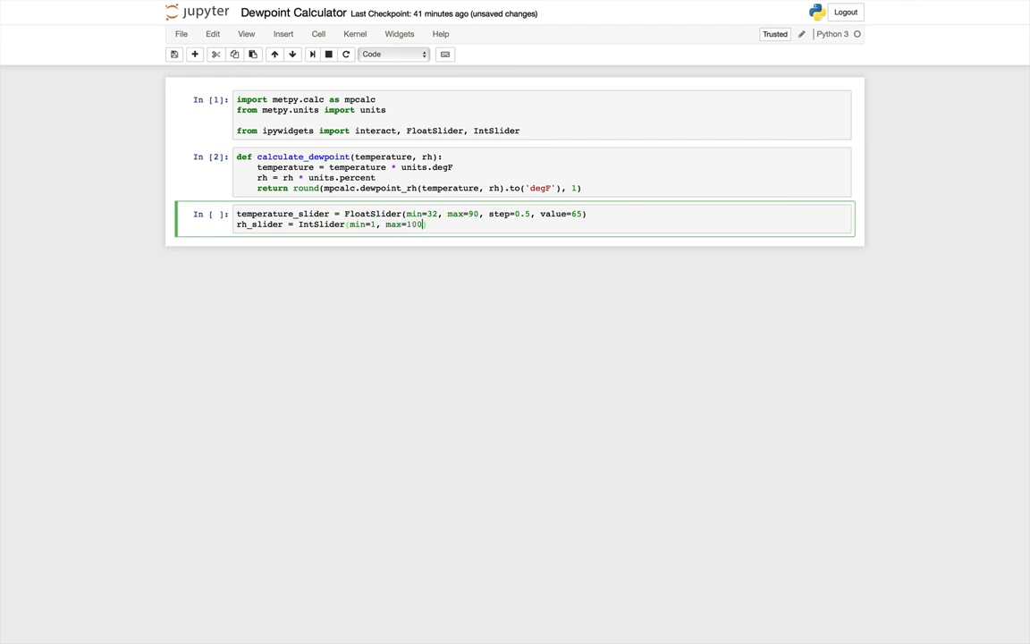
{"action": "type", "text": ", "}
{"action": "type", "text": "value=50"}
{"action": "key", "text": "shift+Return"}
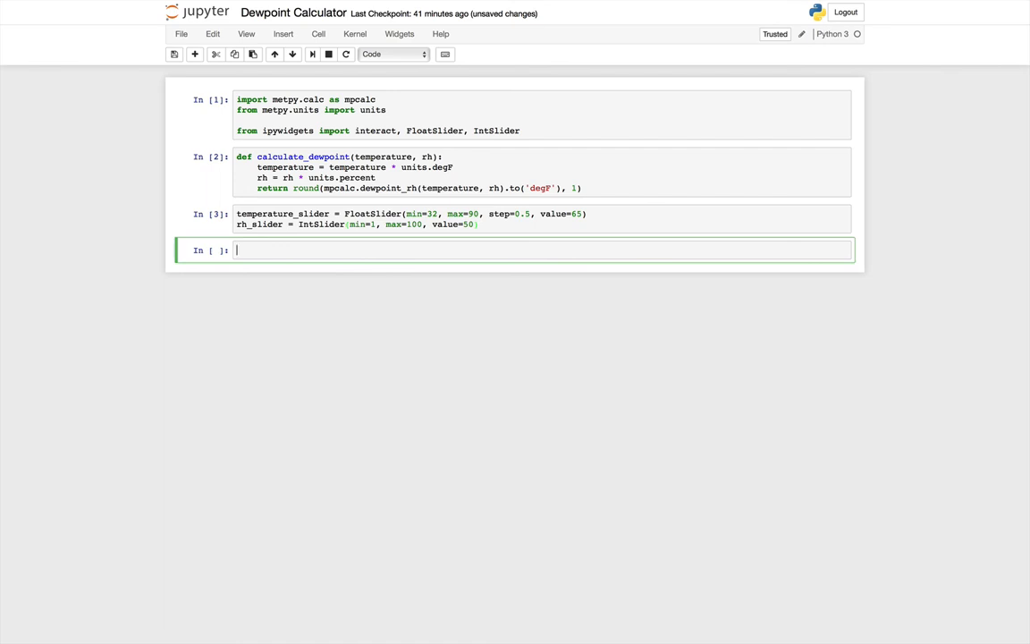
{"action": "type", "text": "interac"}
{"action": "type", "text": "t"}
{"action": "type", "text": "(calc"}
{"action": "type", "text": "ula"}
- Run interact(calculate_dewpoint, temperature=temperature_slider, rh=rh_slider) to show live sliders with 45.9 degF
{"action": "key", "text": "BackSpace"}
{"action": "key", "text": "BackSpace"}
{"action": "key", "text": "Tab"}
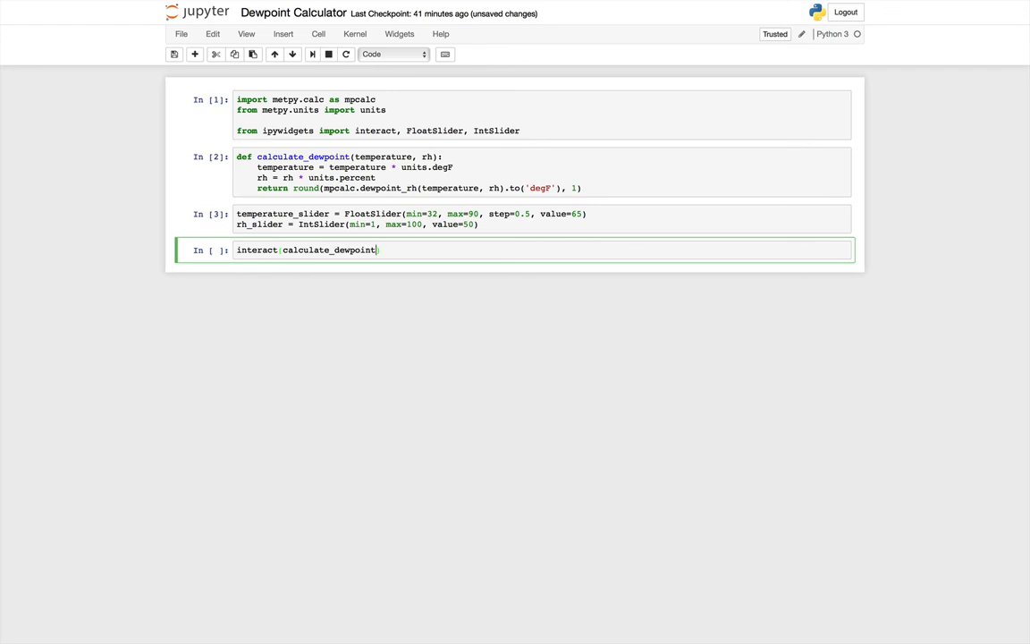
{"action": "type", "text": ","}
{"action": "type", "text": "temperature"}
{"action": "type", "text": "=tempe"}
{"action": "key", "text": "Tab"}
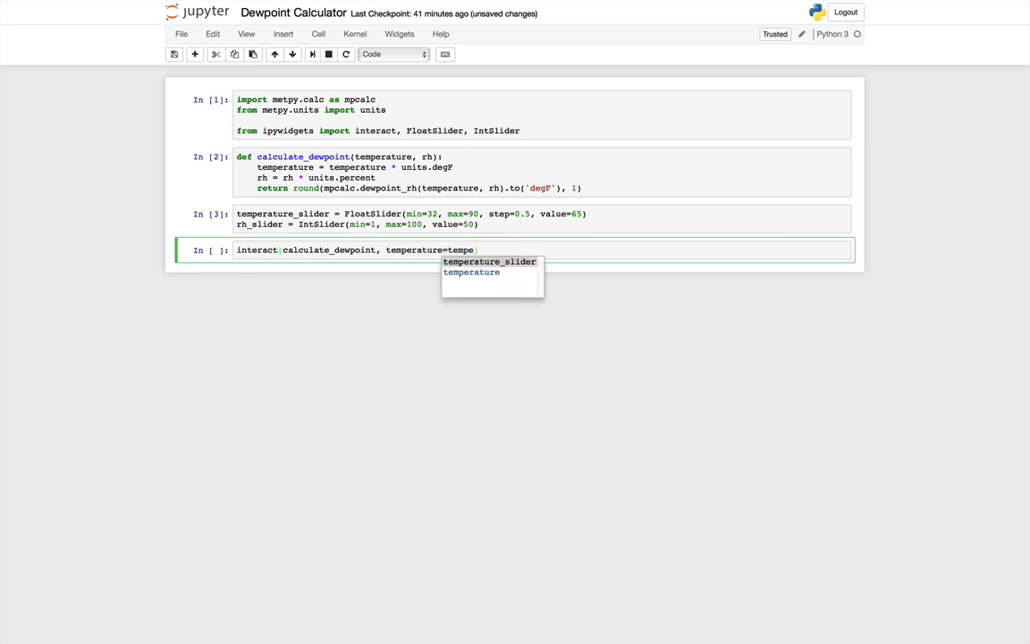
{"action": "key", "text": "Return"}
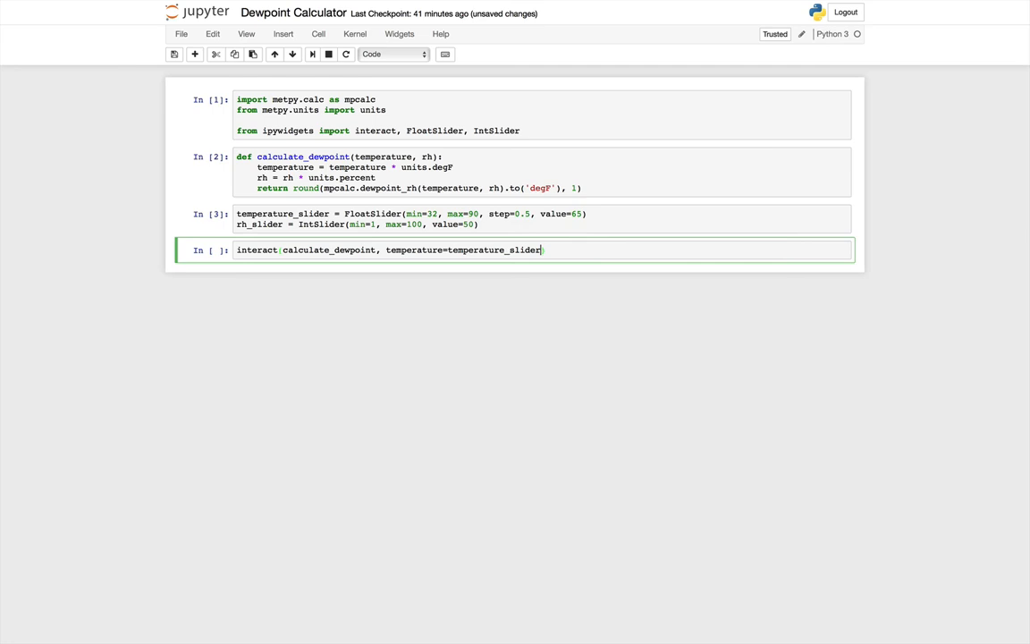
{"action": "type", "text": ", "}
{"action": "type", "text": "rh=rh_"}
{"action": "type", "text": "slider"}
{"action": "type", "text": ");"}
{"action": "key", "text": "shift+Return"}
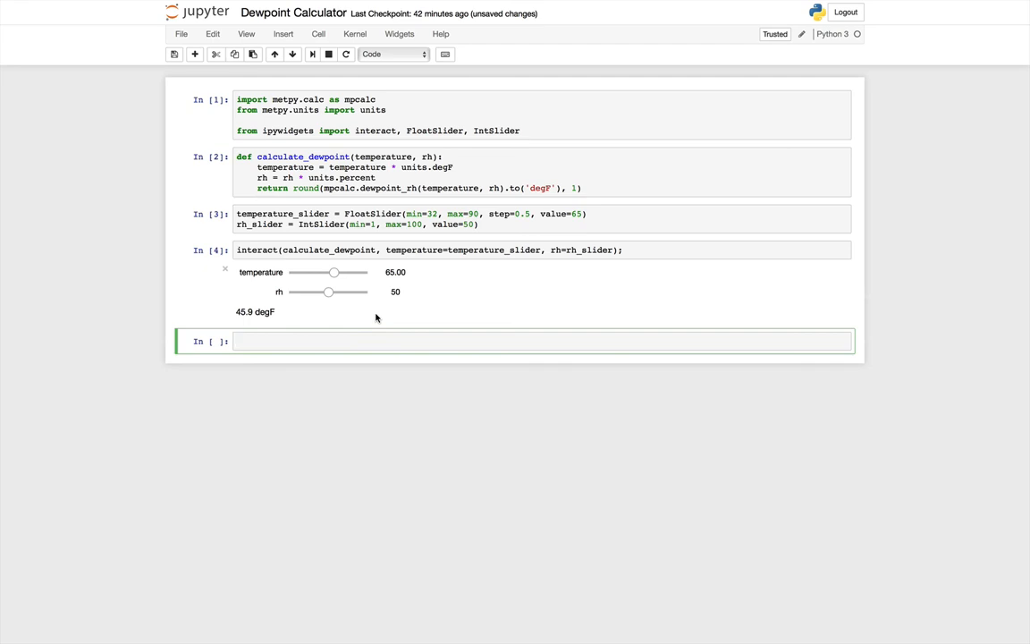
- Drag the sliders to temperature 75.00 and rh 42, watching the dewpoint update to about 50.4 degF
{"action": "left_click_drag", "start_coordinate": [334, 272], "coordinate": [333, 274]}
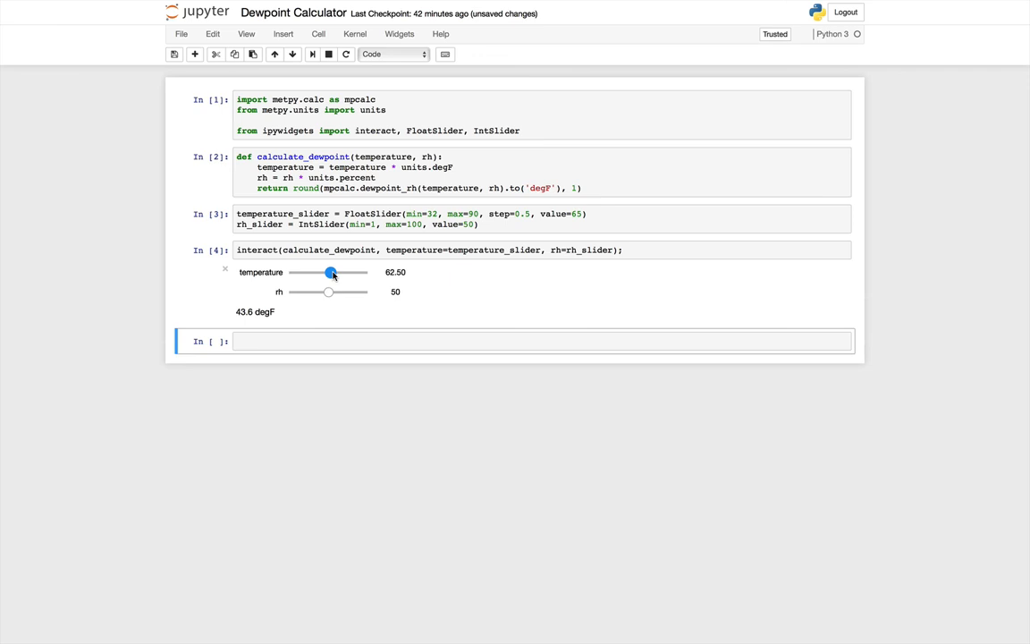
{"action": "left_click_drag", "start_coordinate": [333, 273], "coordinate": [331, 274]}
{"action": "mouse_move", "coordinate": [329, 292]}
{"action": "left_mouse_down"}
{"action": "mouse_move", "coordinate": [310, 293]}
{"action": "mouse_move", "coordinate": [389, 295]}
{"action": "mouse_move", "coordinate": [361, 292]}
{"action": "mouse_move", "coordinate": [348, 274]}
{"action": "left_mouse_up"}
{"action": "left_click_drag", "start_coordinate": [360, 293], "coordinate": [323, 293]}
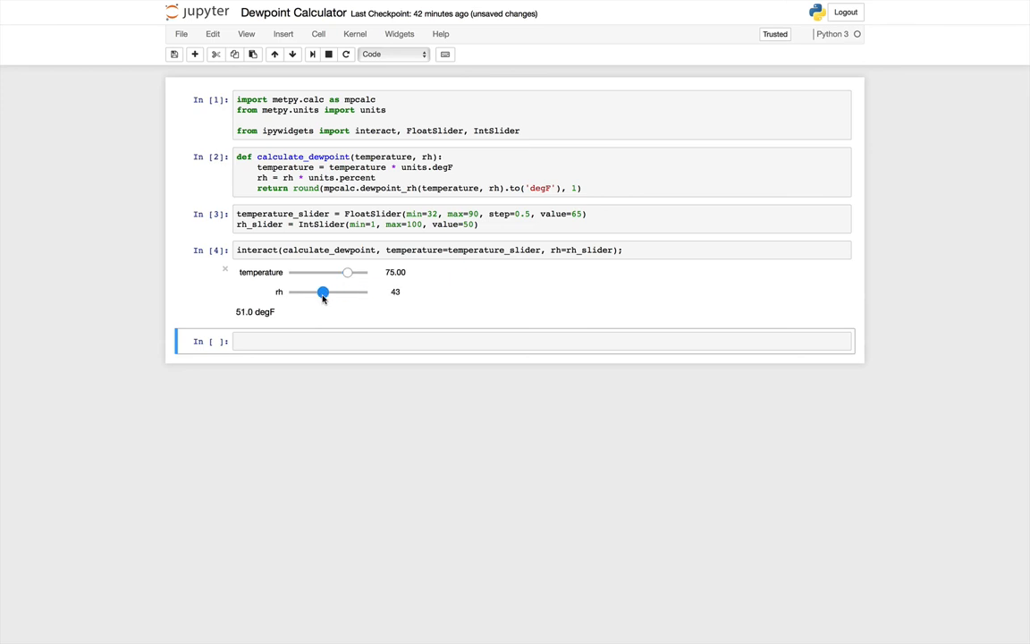